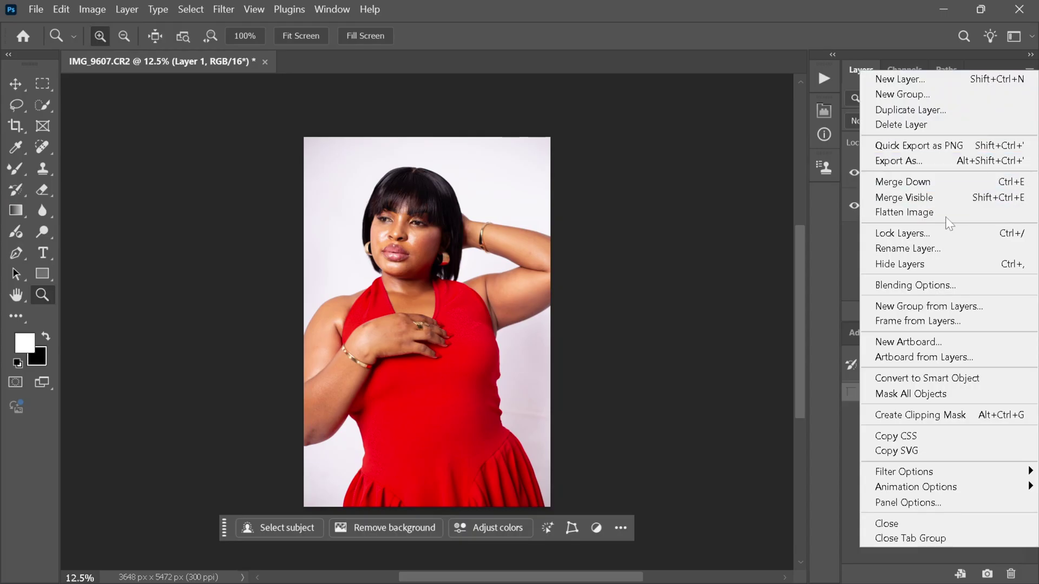
Create a new empty layer named Bemishes above Layer 1
{"action": "left_click", "coordinate": [949, 82]}
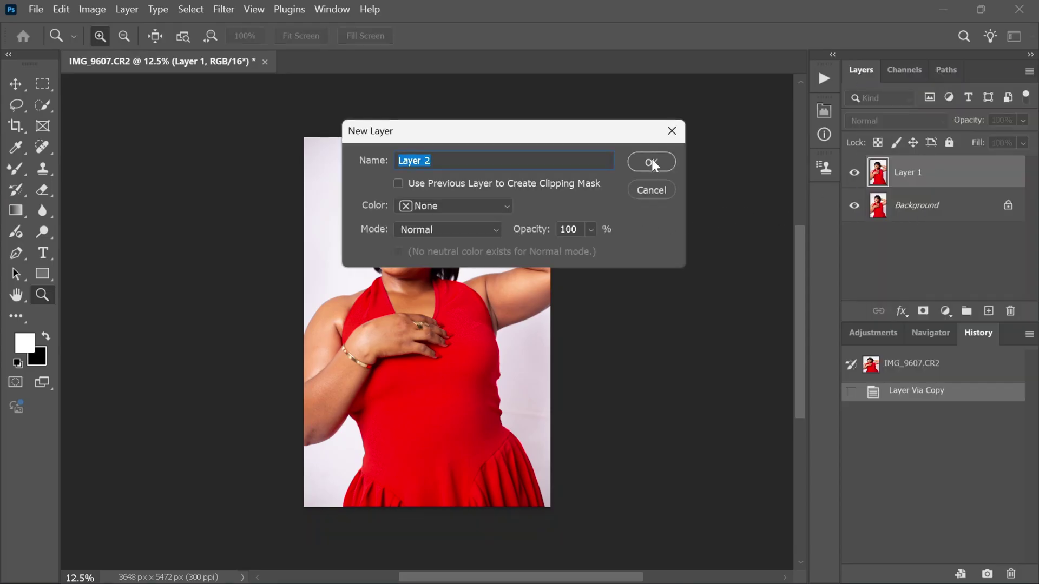
{"action": "type", "text": "Bemishes"}
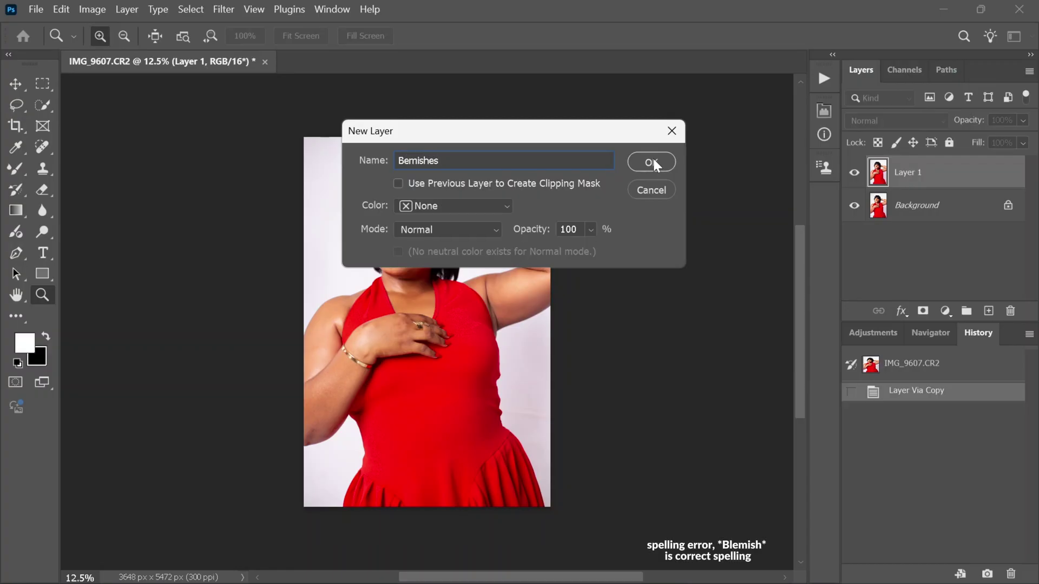
{"action": "left_click", "coordinate": [652, 159]}
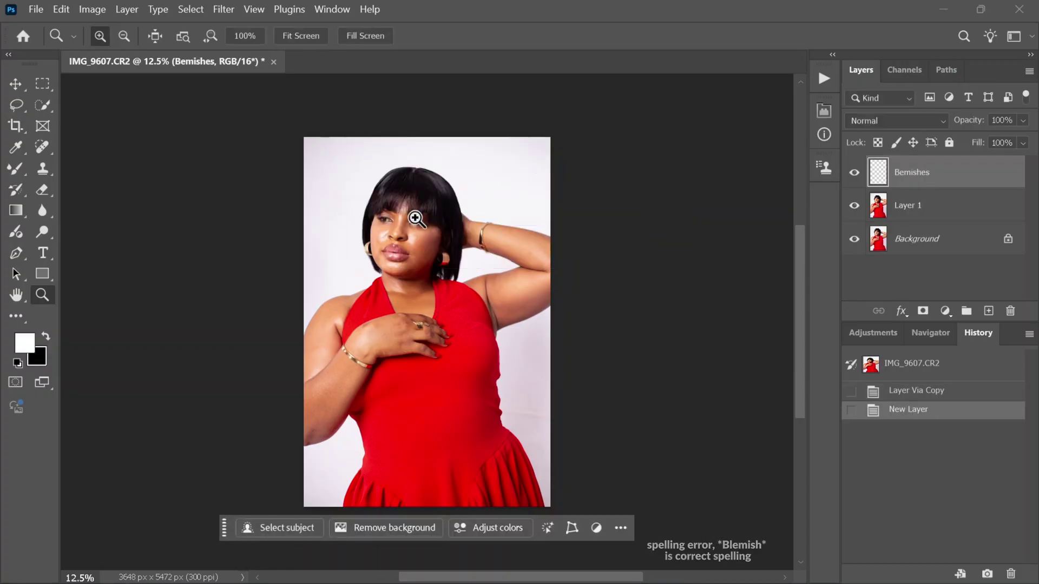
Heal the first small spots on the right-hand cheek with the Spot Healing Brush at size 10 on the Bemishes layer
{"action": "left_click_drag", "start_coordinate": [345, 193], "coordinate": [470, 287]}
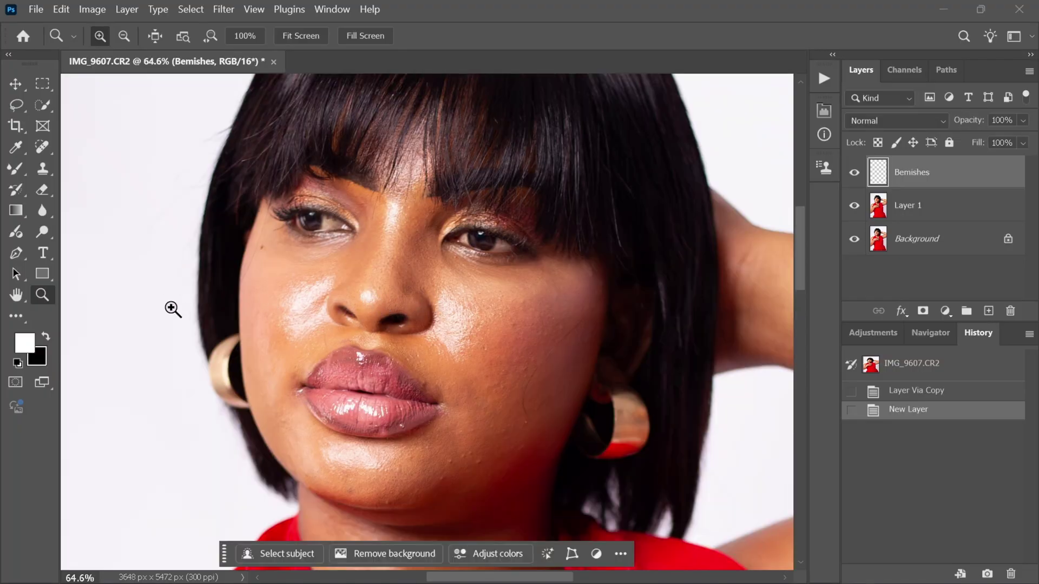
{"action": "left_click", "coordinate": [40, 147]}
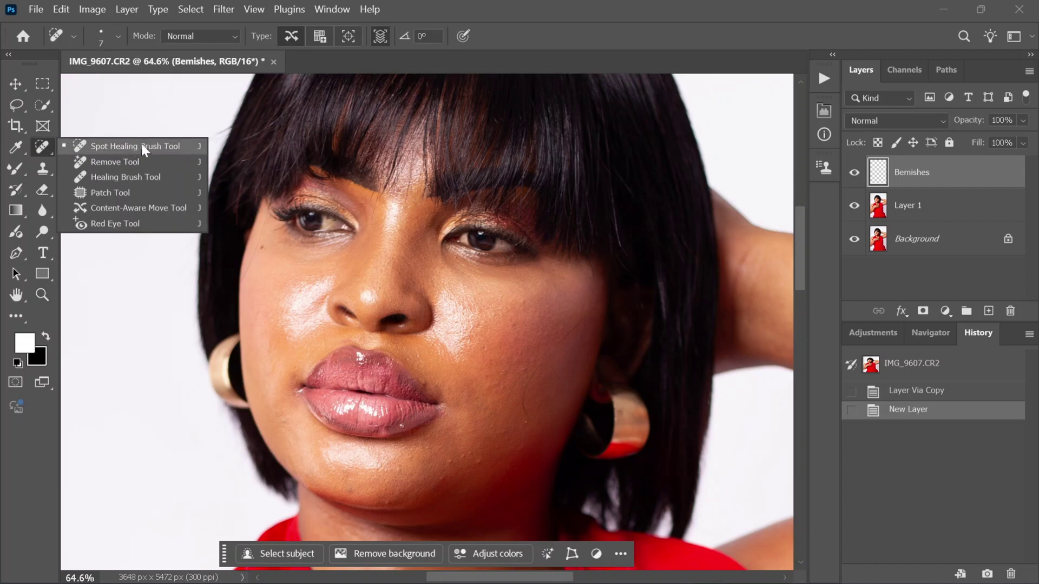
{"action": "left_click", "coordinate": [172, 145]}
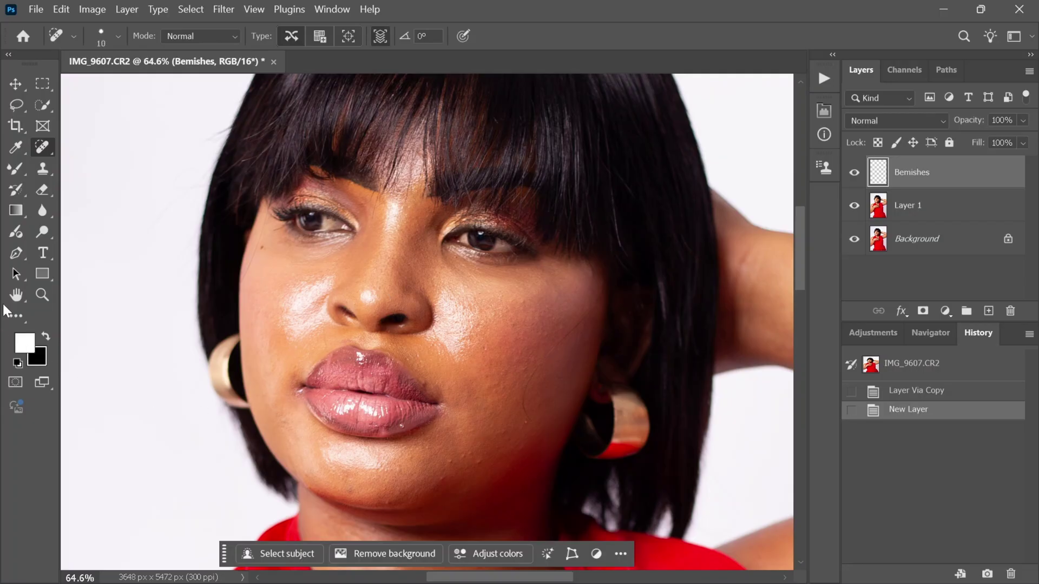
{"action": "left_click", "coordinate": [43, 290]}
{"action": "left_click_drag", "start_coordinate": [190, 199], "coordinate": [611, 546]}
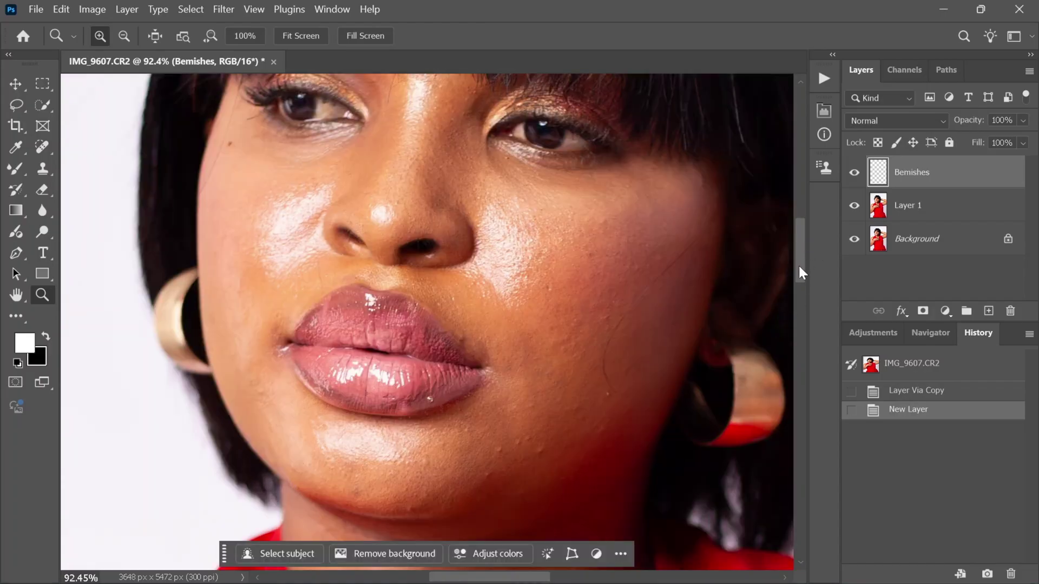
{"action": "left_click_drag", "start_coordinate": [797, 265], "coordinate": [799, 268]}
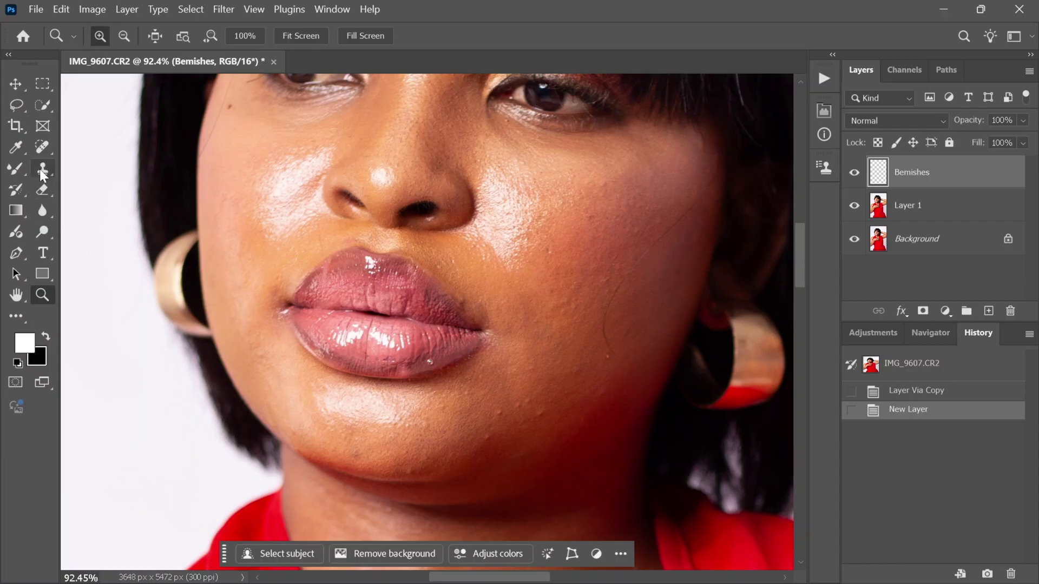
{"action": "left_click", "coordinate": [42, 151]}
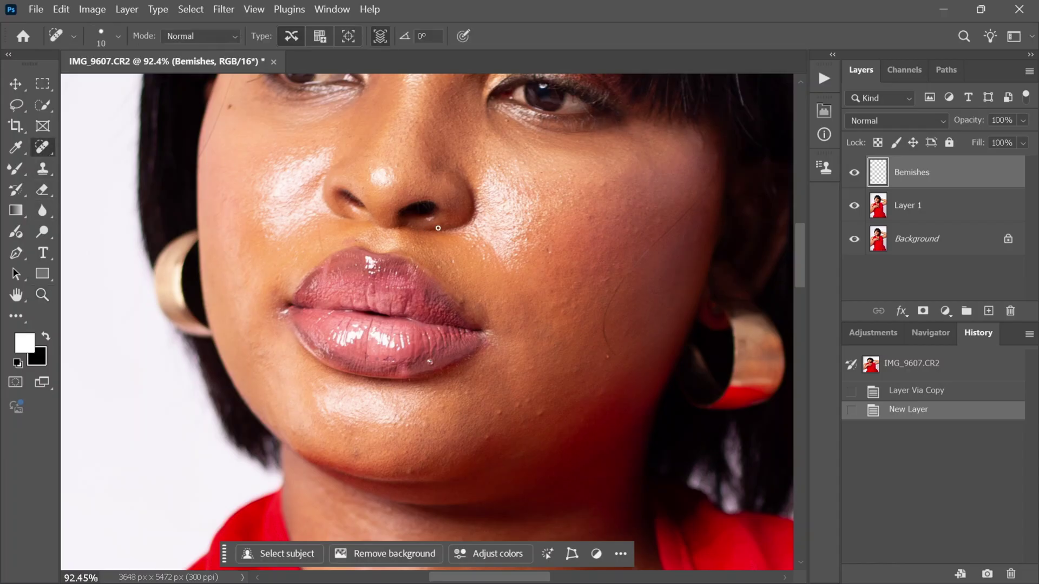
{"action": "left_click", "coordinate": [548, 251]}
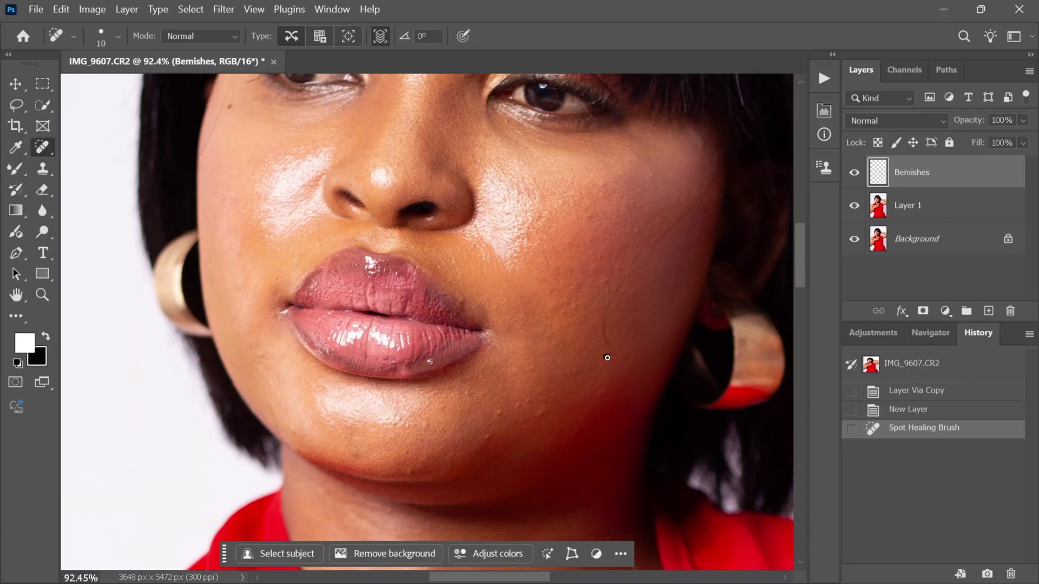
{"action": "left_click", "coordinate": [607, 358]}
Heal the cluster of small bumps on the lower cheek between the mouth corner and the jawline
{"action": "left_click", "coordinate": [497, 414]}
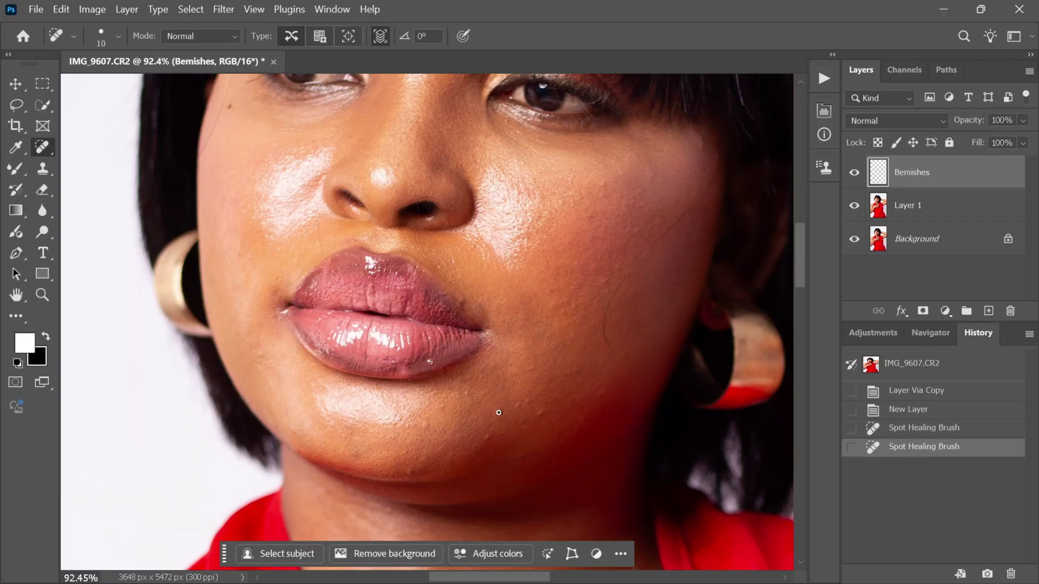
{"action": "left_click", "coordinate": [486, 437]}
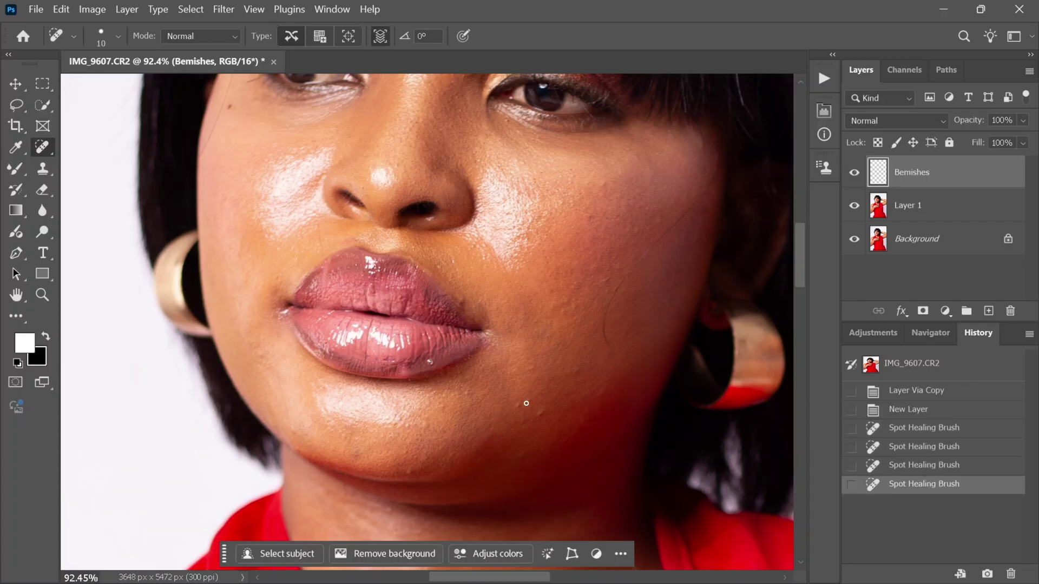
{"action": "left_click", "coordinate": [527, 399]}
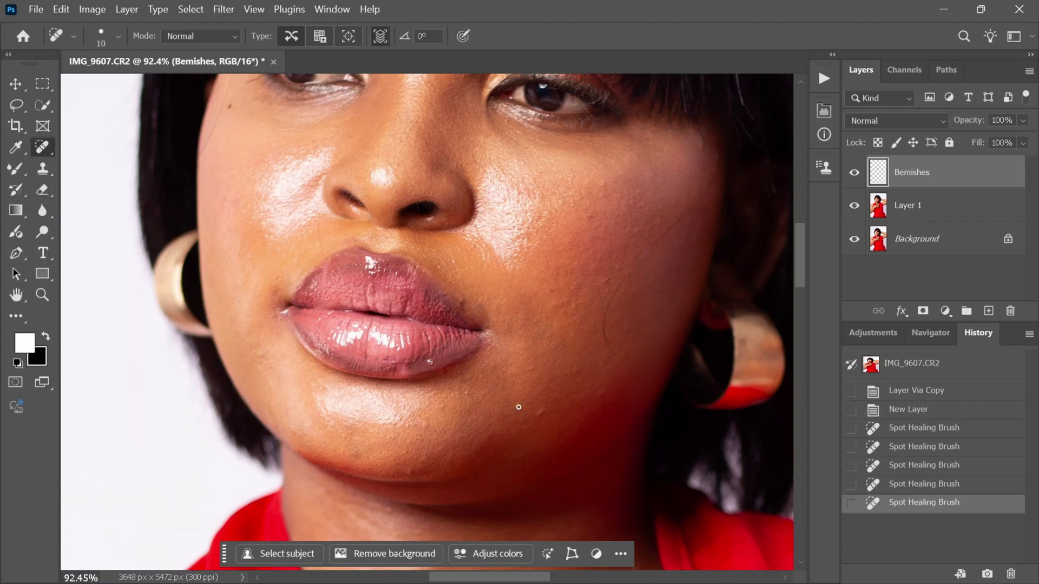
{"action": "left_click", "coordinate": [516, 406]}
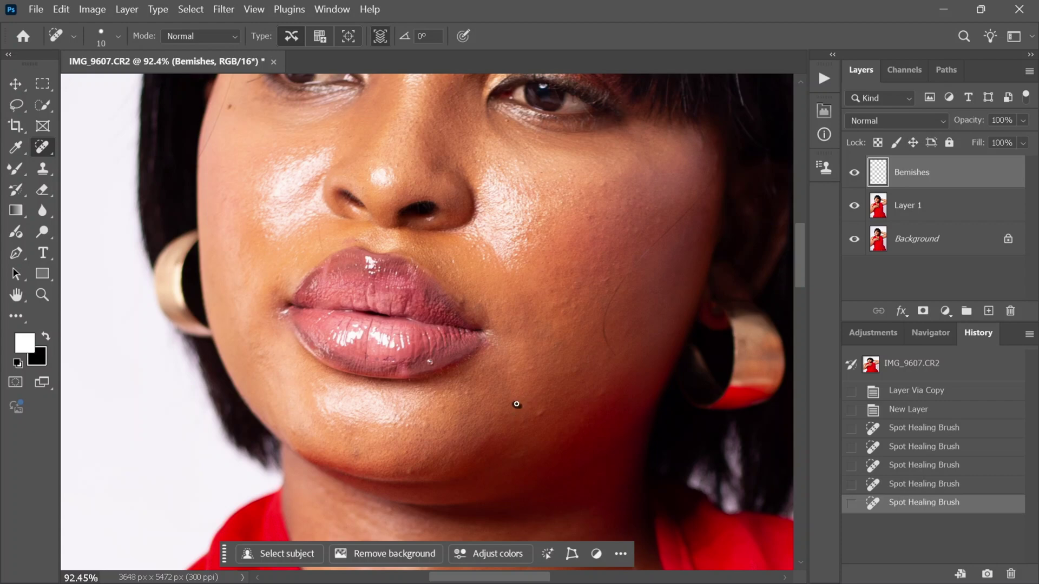
{"action": "left_click", "coordinate": [542, 414]}
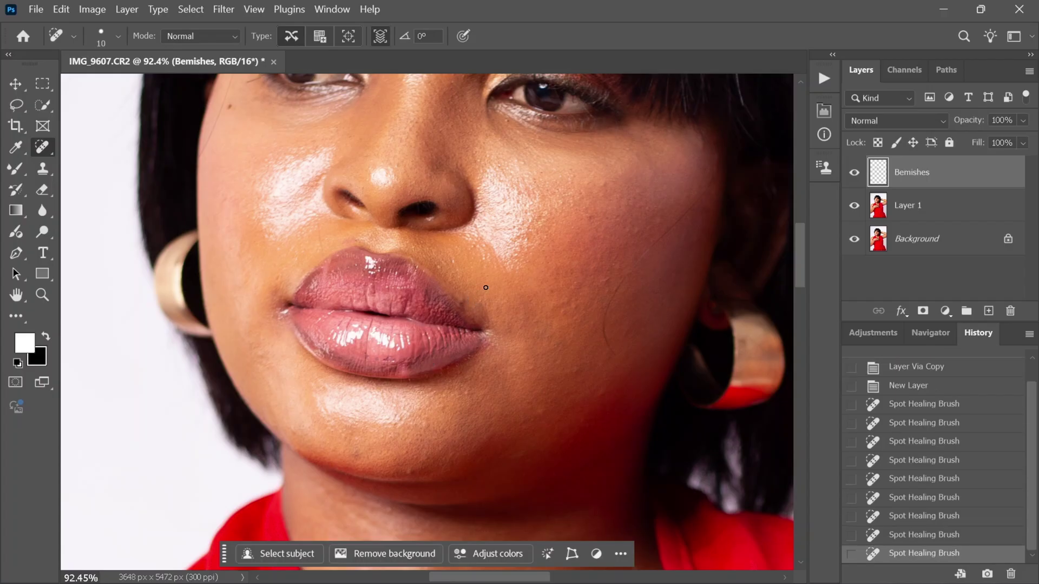
Heal the stray hair on the right-hand cheek and the remaining marks on the other cheek, chin and above the upper lip
{"action": "mouse_move", "coordinate": [686, 204]}
{"action": "left_mouse_down"}
{"action": "mouse_move", "coordinate": [623, 277]}
{"action": "mouse_move", "coordinate": [605, 316]}
{"action": "mouse_move", "coordinate": [614, 358]}
{"action": "left_mouse_up"}
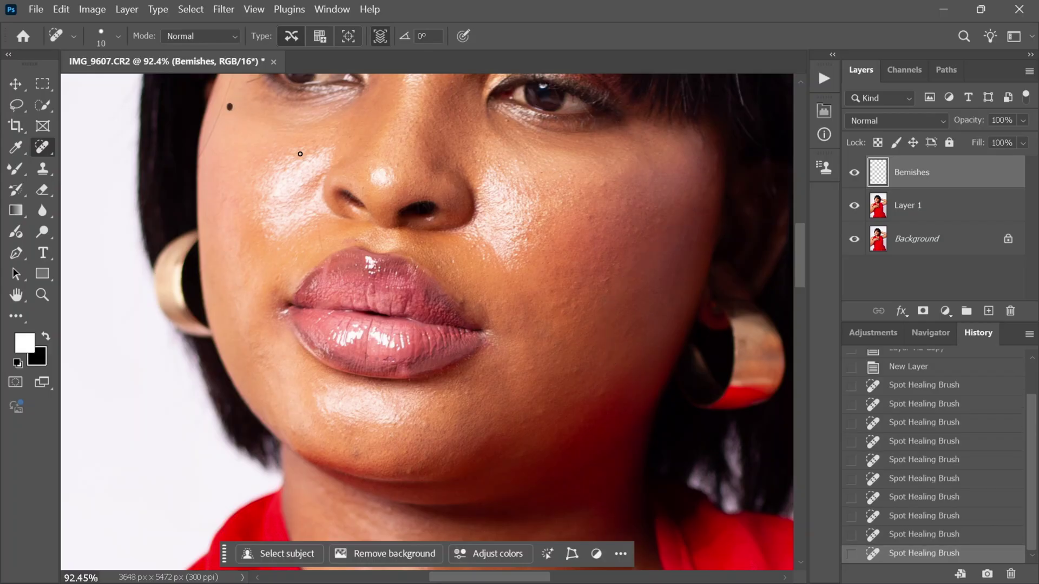
{"action": "left_click_drag", "start_coordinate": [317, 206], "coordinate": [321, 250]}
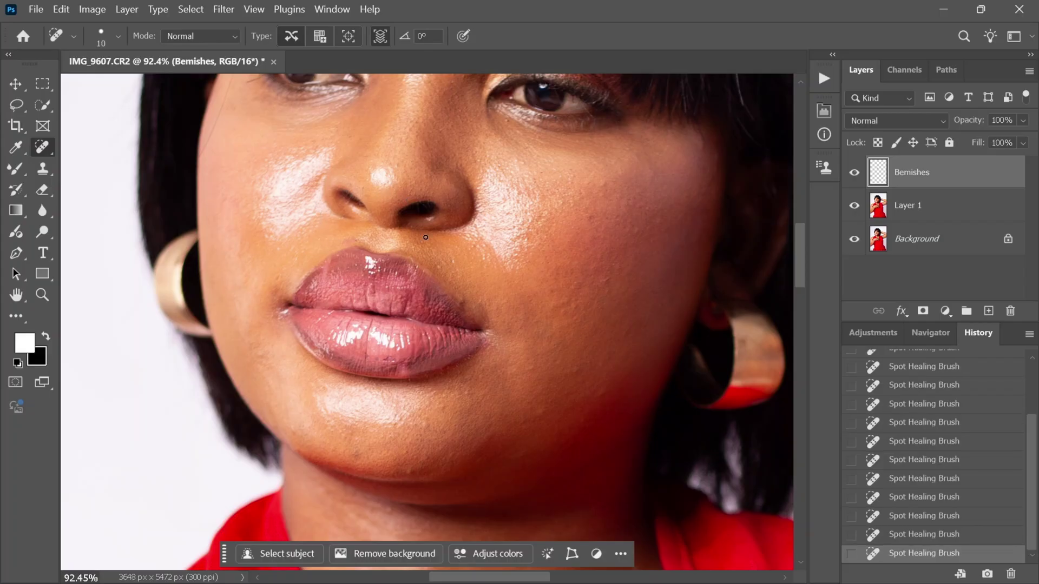
{"action": "left_click", "coordinate": [354, 456]}
{"action": "left_click", "coordinate": [412, 473]}
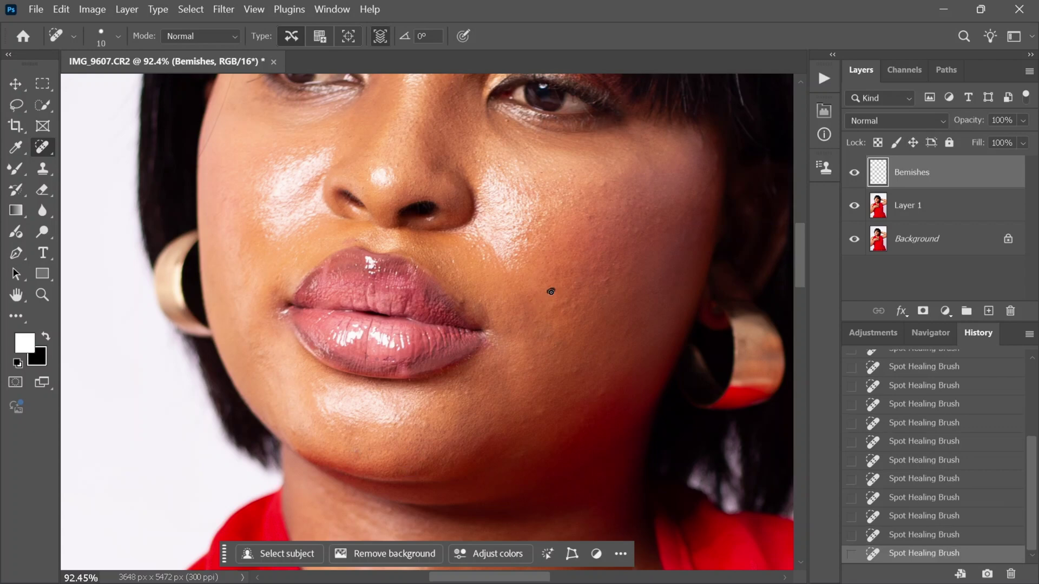
{"action": "left_click", "coordinate": [453, 261]}
Heal the leftover spots on the upper right-hand cheek and beside the chin
{"action": "scroll", "coordinate": [746, 248], "scroll_direction": "up", "scroll_amount": 3}
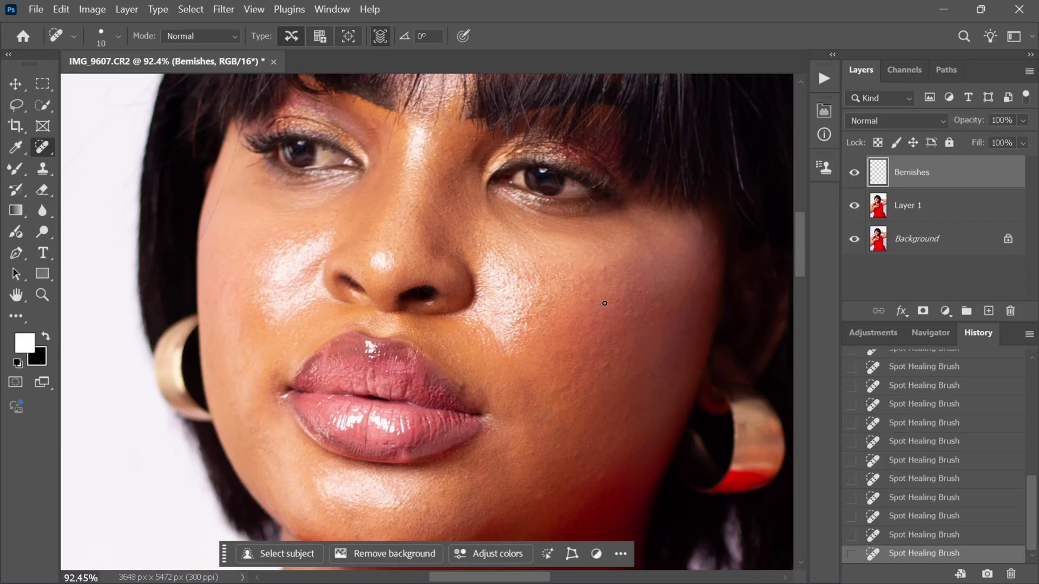
{"action": "left_click", "coordinate": [620, 291]}
{"action": "left_click", "coordinate": [532, 452]}
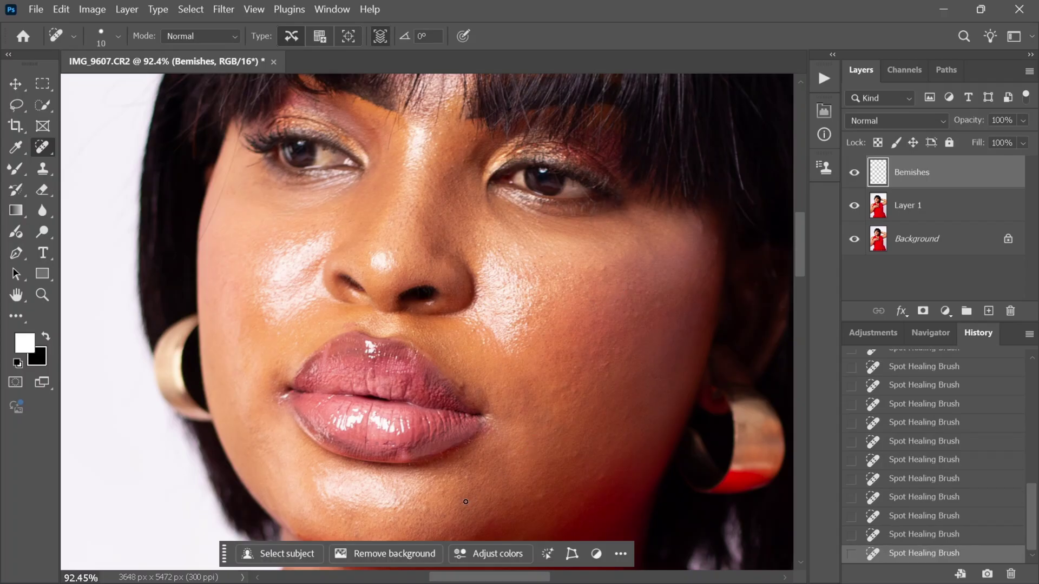
{"action": "left_click_drag", "start_coordinate": [800, 261], "coordinate": [801, 279]}
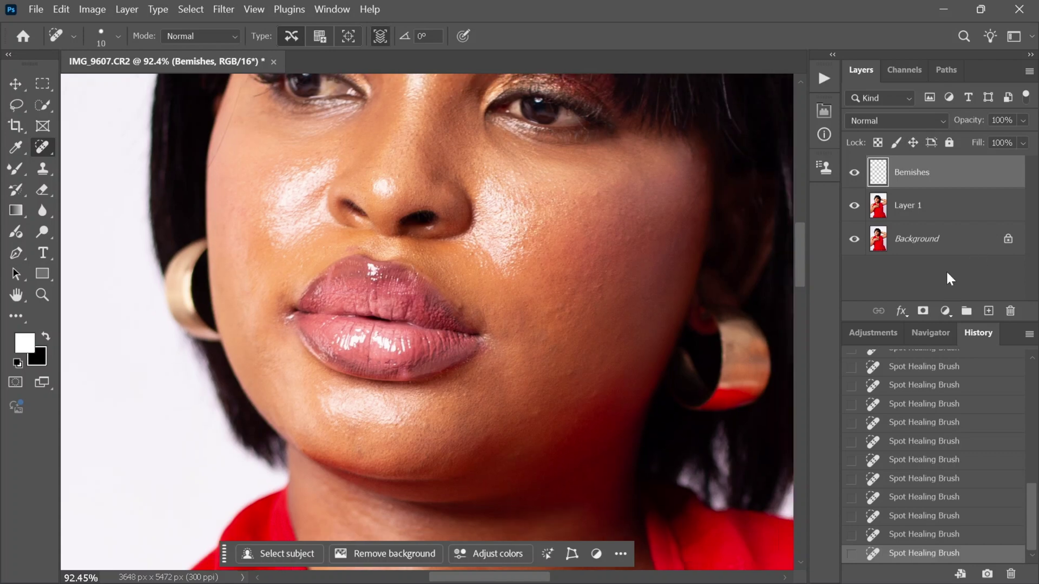
Compare the face before and after healing by hiding and showing the Bemishes layer repeatedly
{"action": "key", "text": "ctrl+minus"}
{"action": "left_click", "coordinate": [854, 173]}
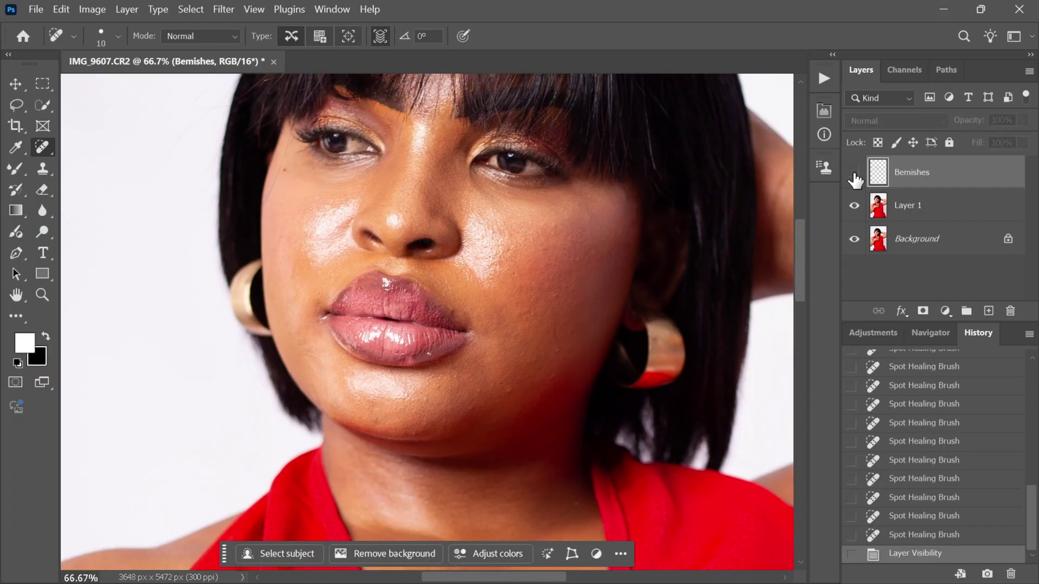
{"action": "left_click", "coordinate": [855, 174]}
{"action": "left_click", "coordinate": [855, 173]}
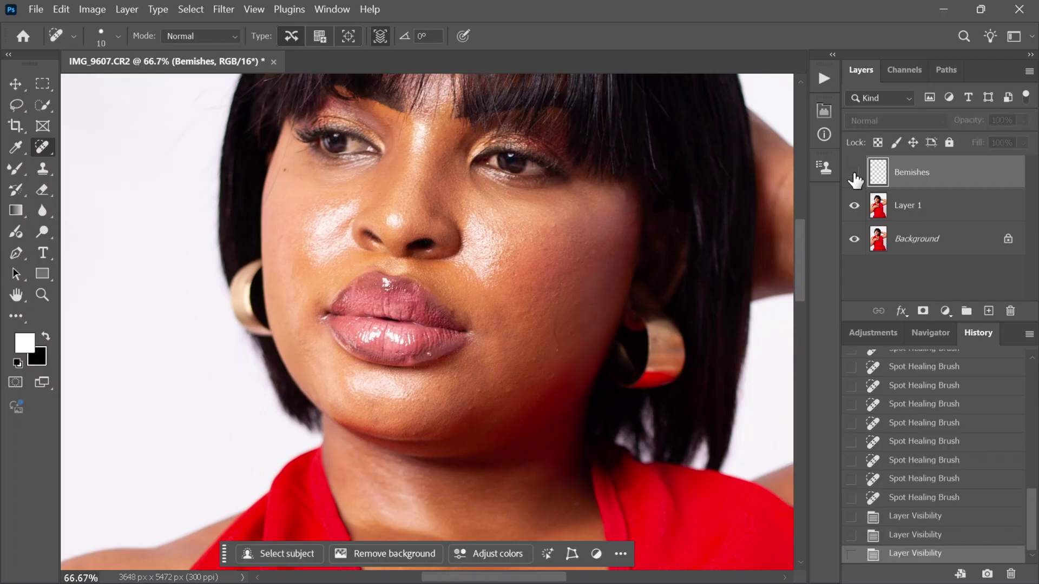
{"action": "left_click", "coordinate": [855, 173]}
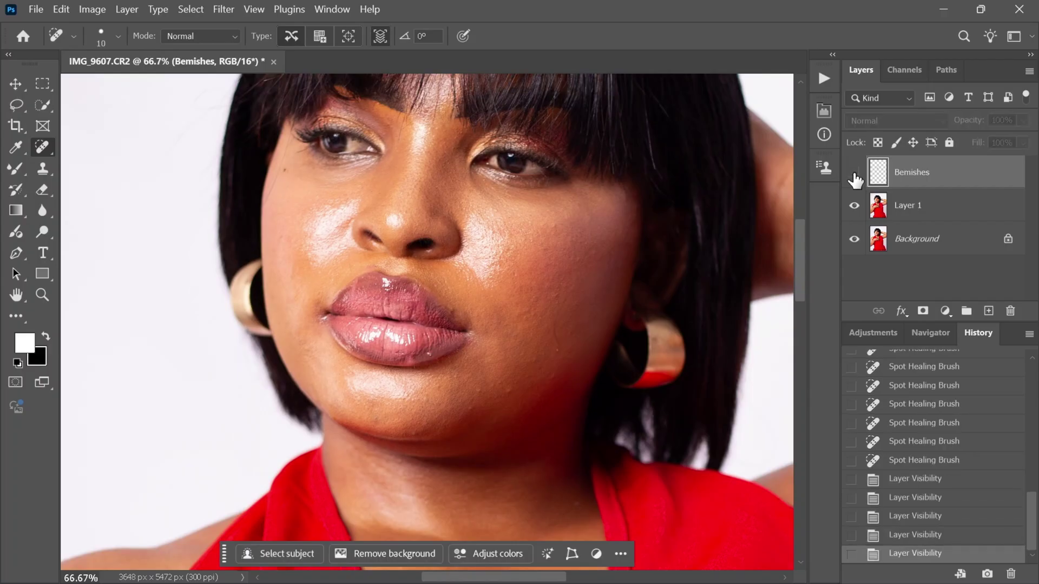
{"action": "left_click", "coordinate": [855, 173]}
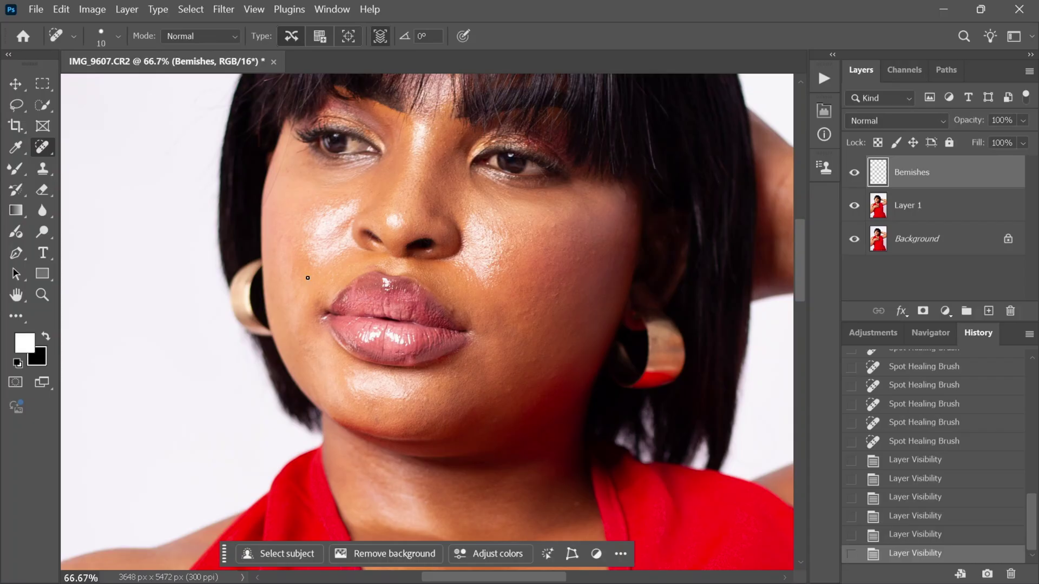
Heal the small dark mark just above the right-hand corner of the upper lip with the Spot Healing Brush
{"action": "left_click", "coordinate": [42, 295]}
{"action": "left_click_drag", "start_coordinate": [325, 251], "coordinate": [514, 360]}
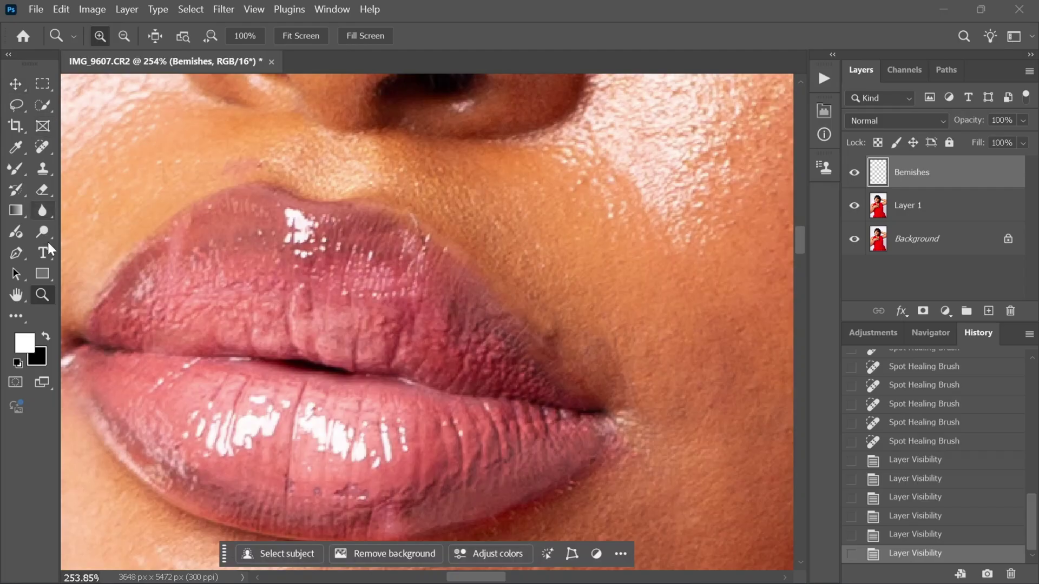
{"action": "left_click", "coordinate": [42, 152]}
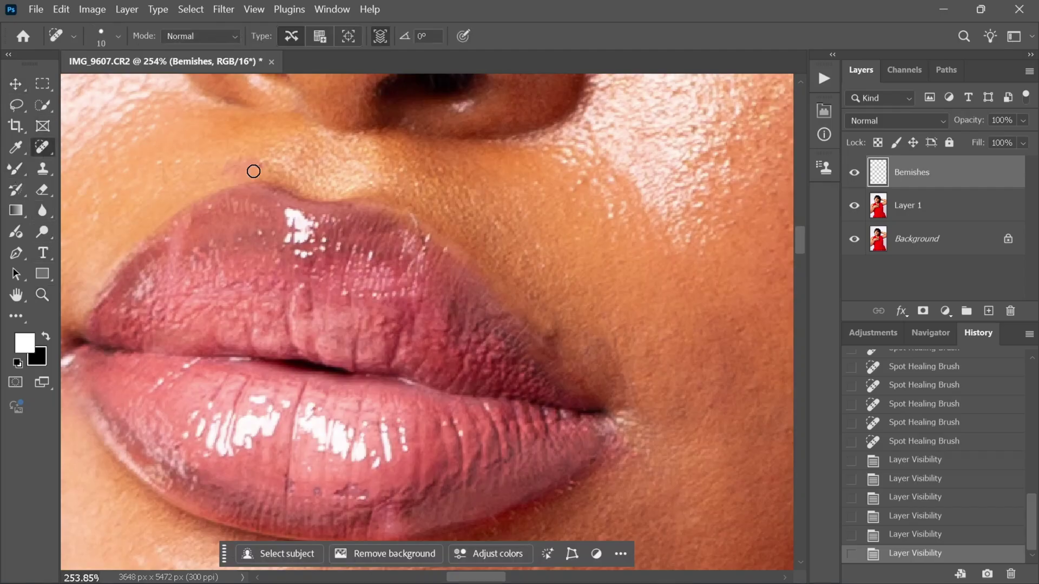
{"action": "left_click_drag", "start_coordinate": [548, 324], "coordinate": [560, 341]}
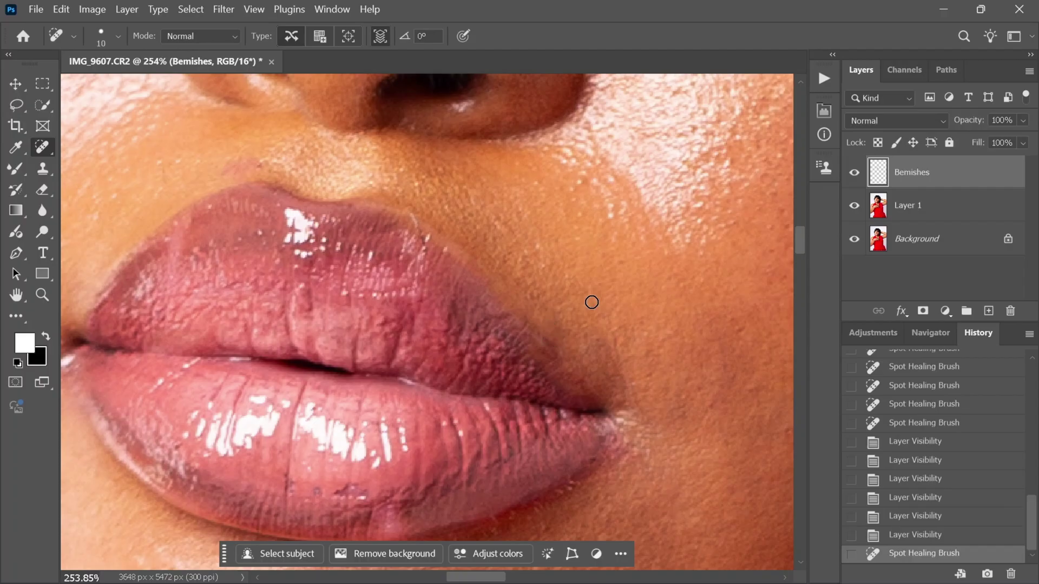
Remove the fine hair crossing the upper lip's edge with the Spot Healing Brush reduced to size 4
{"action": "scroll", "coordinate": [594, 304], "scroll_direction": "down", "scroll_amount": 6}
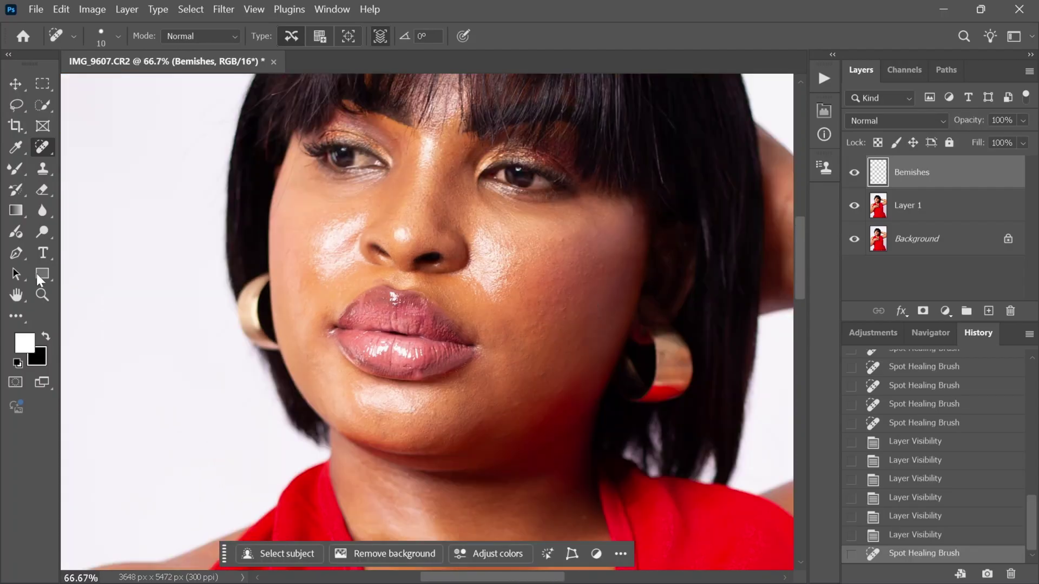
{"action": "left_click", "coordinate": [45, 303]}
{"action": "left_click_drag", "start_coordinate": [392, 287], "coordinate": [471, 322]}
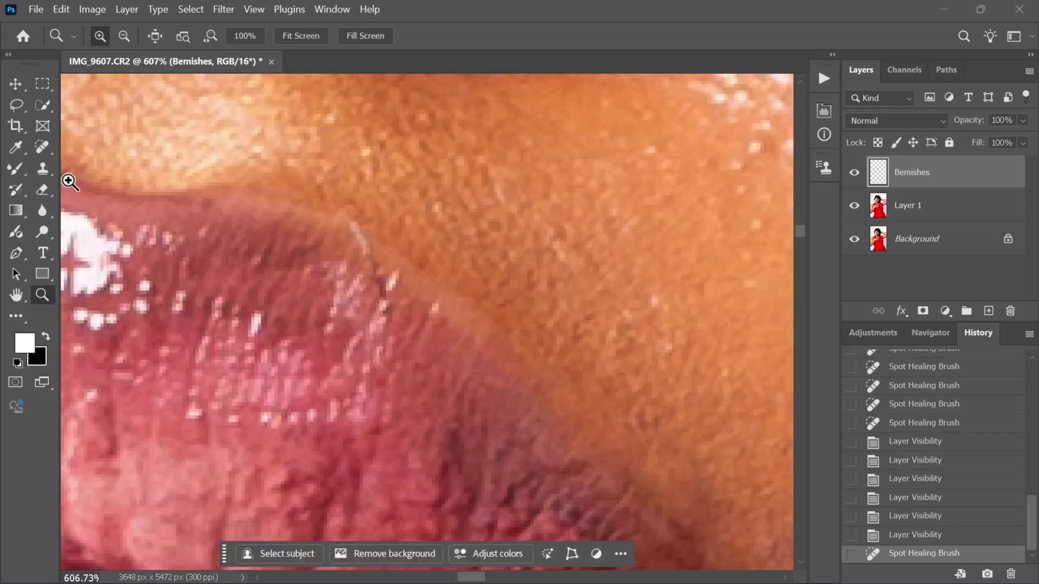
{"action": "left_click", "coordinate": [42, 147]}
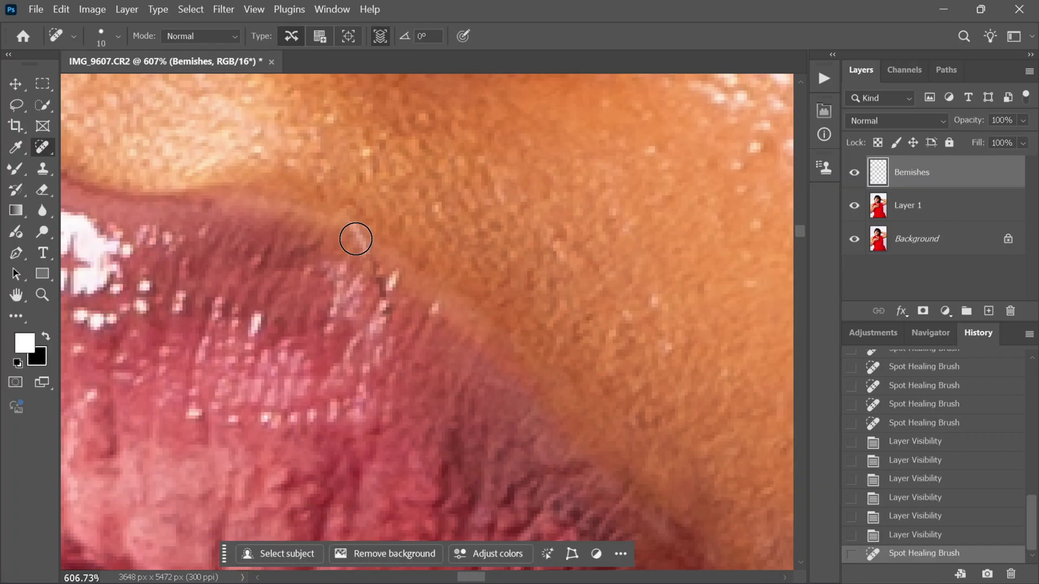
{"action": "key", "text": "bracketleft"}
{"action": "key", "text": "bracketleft"}
{"action": "key", "text": "bracketleft"}
{"action": "key", "text": "bracketleft"}
{"action": "key", "text": "bracketleft"}
{"action": "key", "text": "bracketleft"}
{"action": "mouse_move", "coordinate": [352, 214]}
{"action": "left_mouse_down"}
{"action": "mouse_move", "coordinate": [383, 274]}
{"action": "mouse_move", "coordinate": [388, 329]}
{"action": "left_mouse_up"}
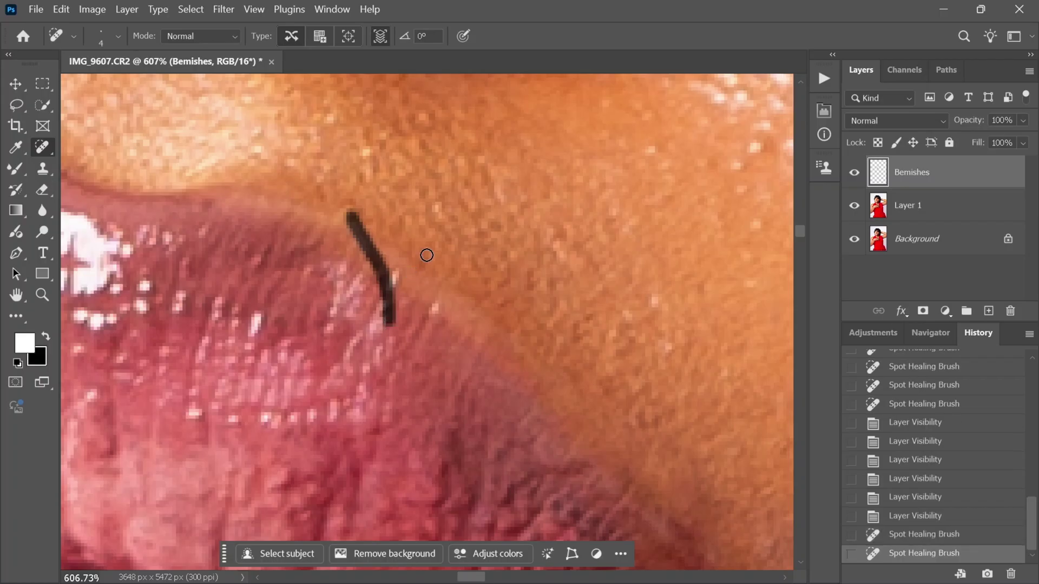
{"action": "left_click_drag", "start_coordinate": [348, 225], "coordinate": [383, 308]}
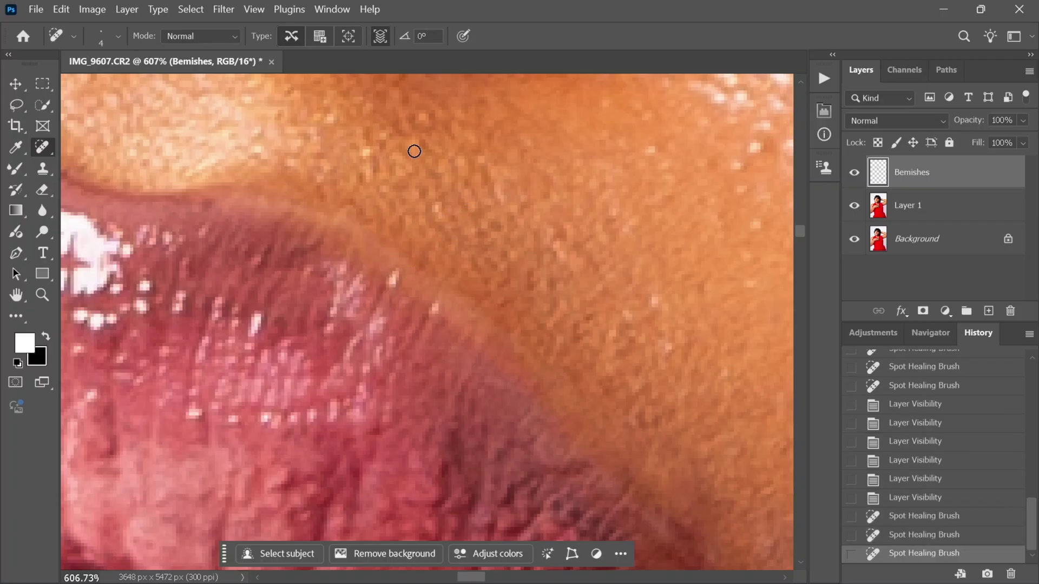
Compare the full portrait with the Bemishes layer hidden and shown, and examine the skin of the raised arm
{"action": "key", "text": "ctrl+0"}
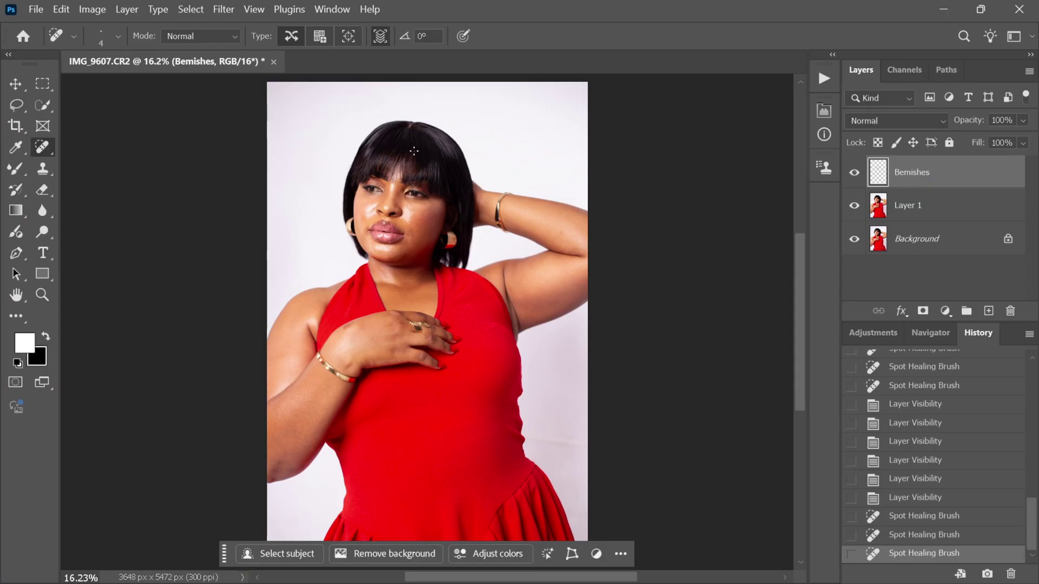
{"action": "left_click", "coordinate": [854, 173]}
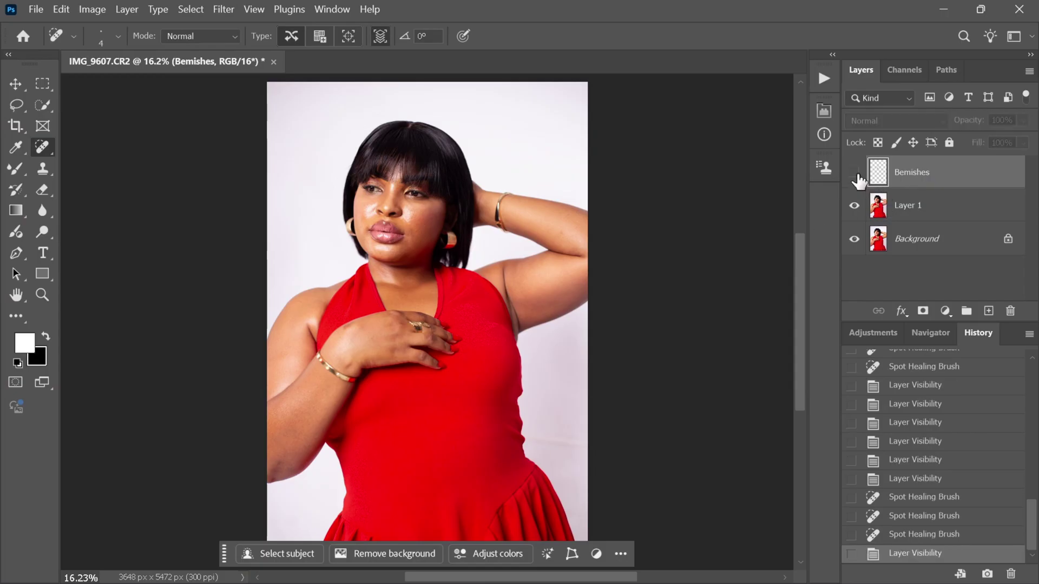
{"action": "left_click", "coordinate": [854, 173]}
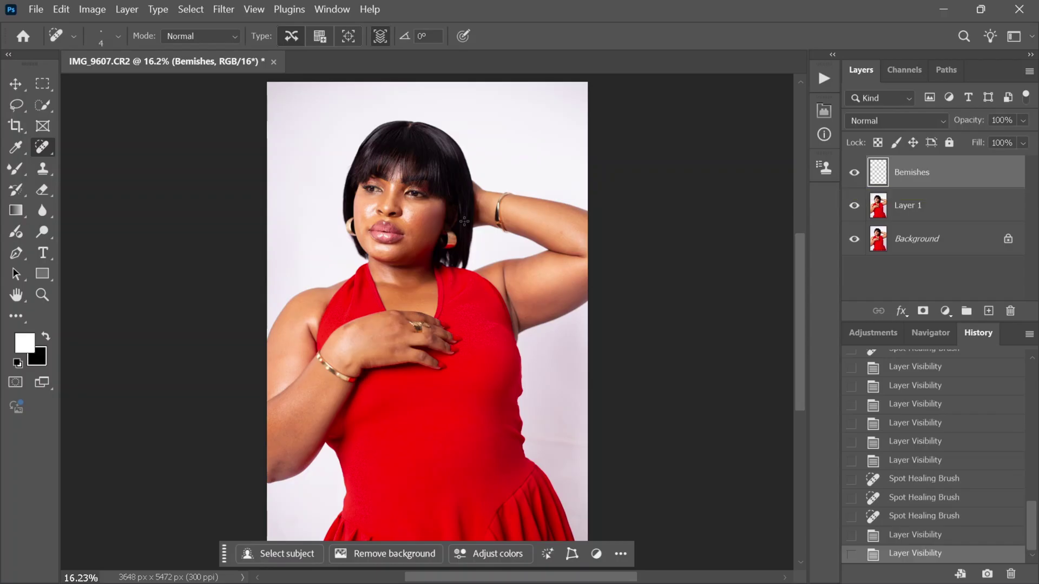
{"action": "left_click", "coordinate": [42, 295]}
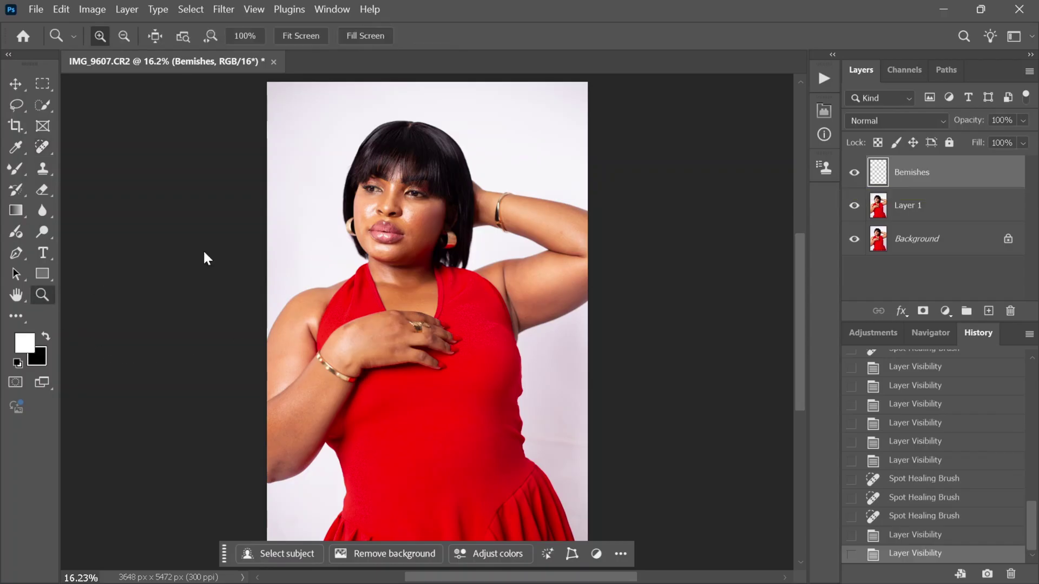
{"action": "left_click_drag", "start_coordinate": [571, 202], "coordinate": [613, 314]}
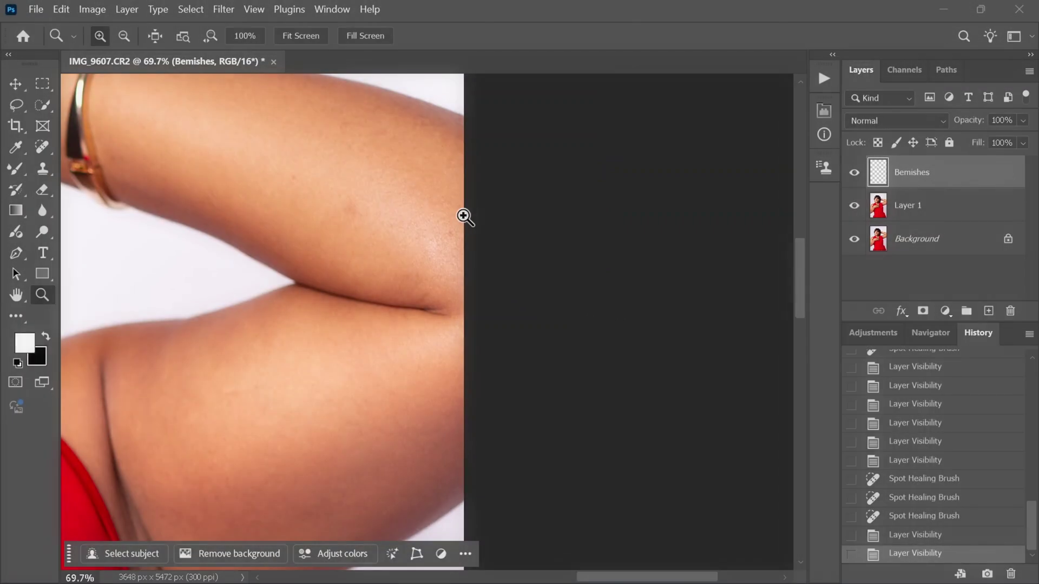
{"action": "key", "text": "ctrl+0"}
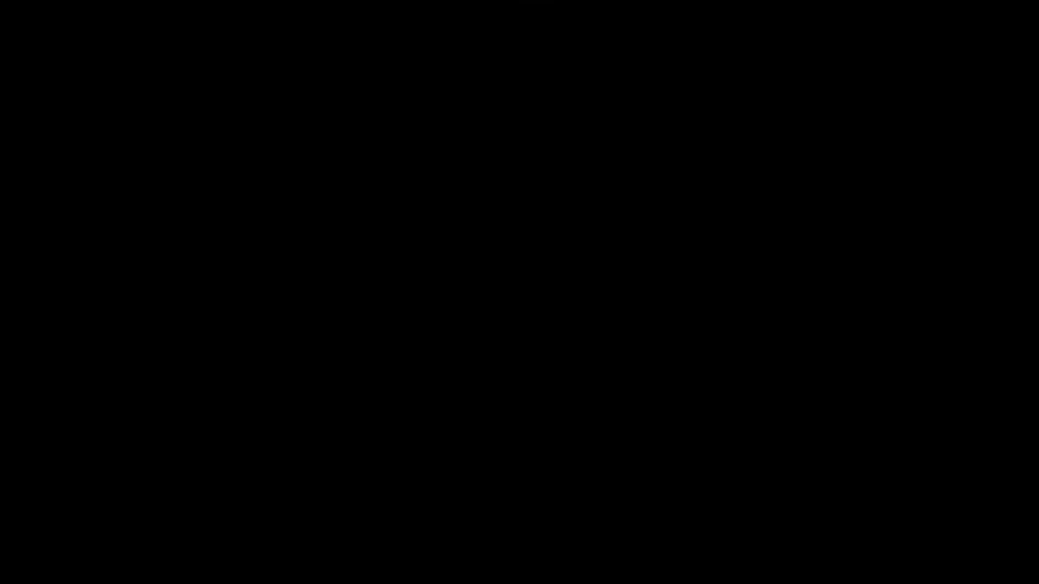